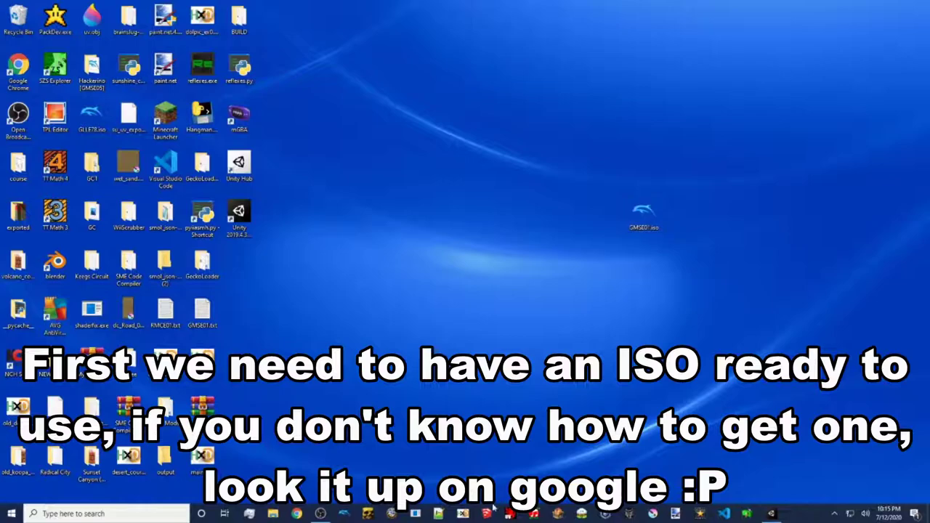
Launch GCRebuilder and open the GMSE01.iso game image from the desktop.
{"action": "left_click", "coordinate": [605, 514]}
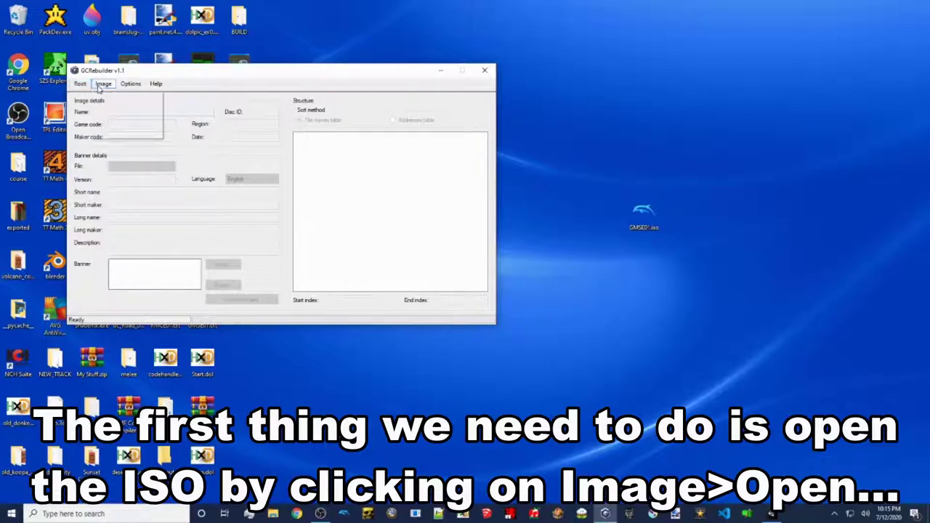
{"action": "left_click", "coordinate": [98, 85]}
{"action": "left_click", "coordinate": [117, 94]}
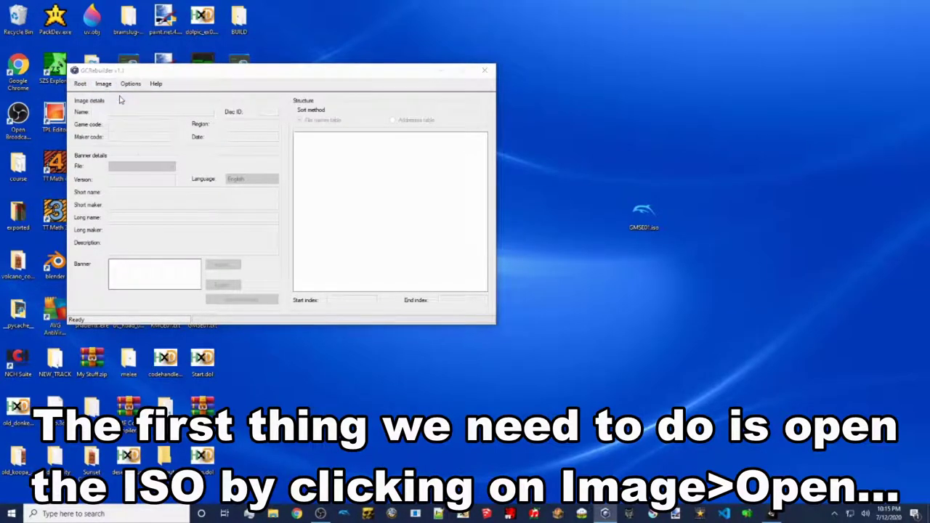
{"action": "scroll", "coordinate": [258, 232], "scroll_direction": "down", "scroll_amount": 4}
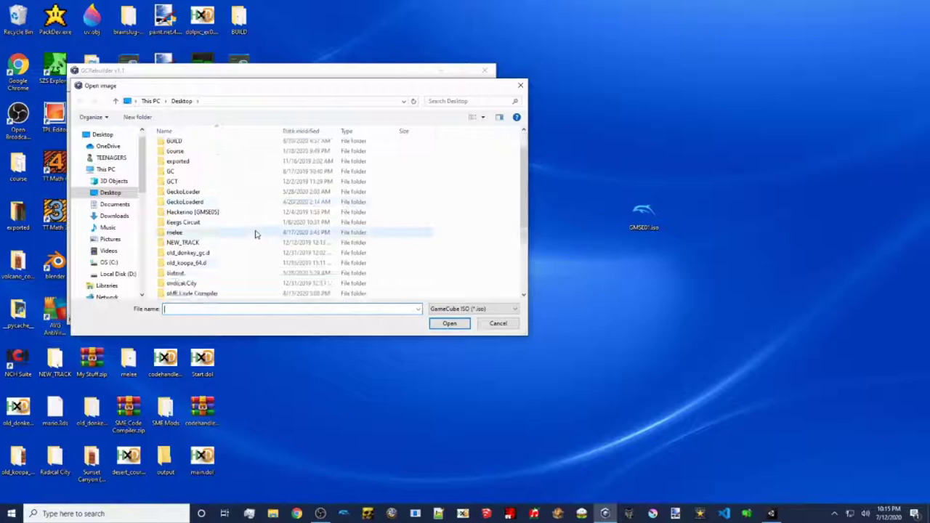
{"action": "left_click", "coordinate": [182, 293]}
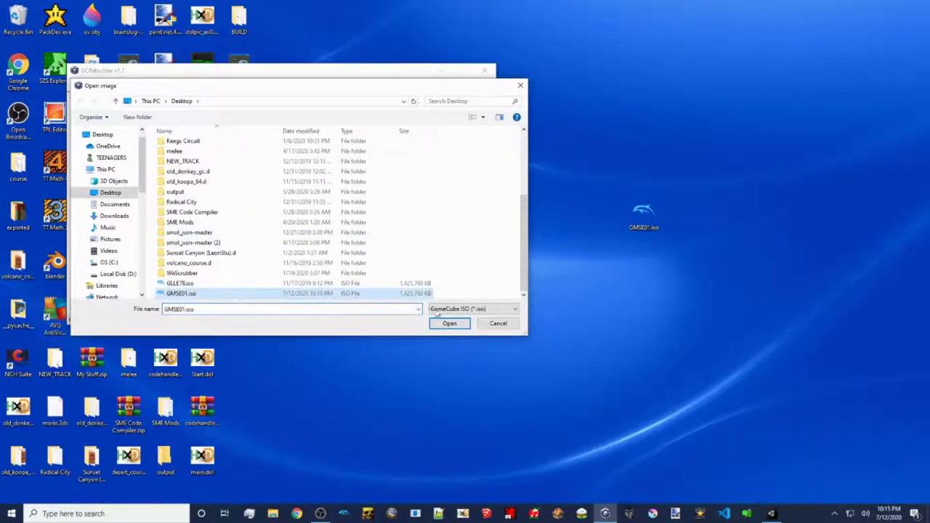
{"action": "left_click", "coordinate": [459, 326]}
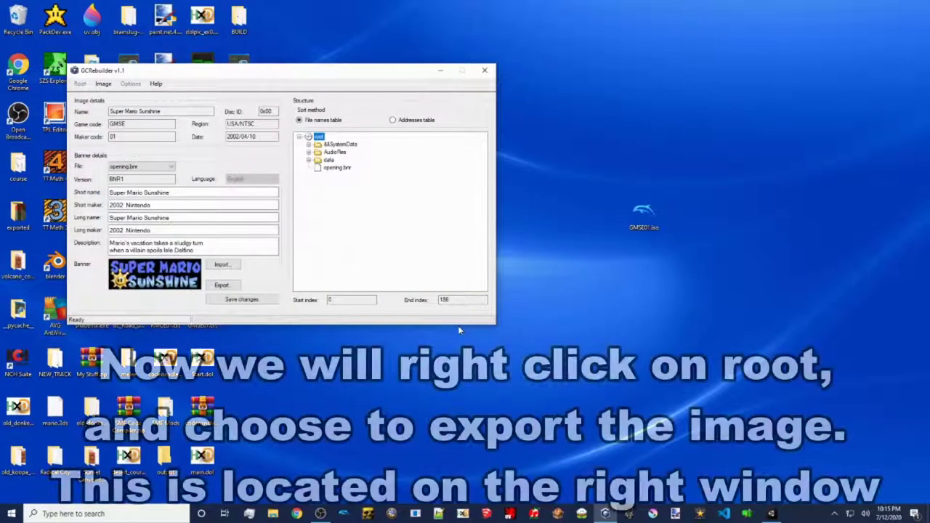
Export the whole root of the opened image to the Desktop.
{"action": "right_click", "coordinate": [318, 138]}
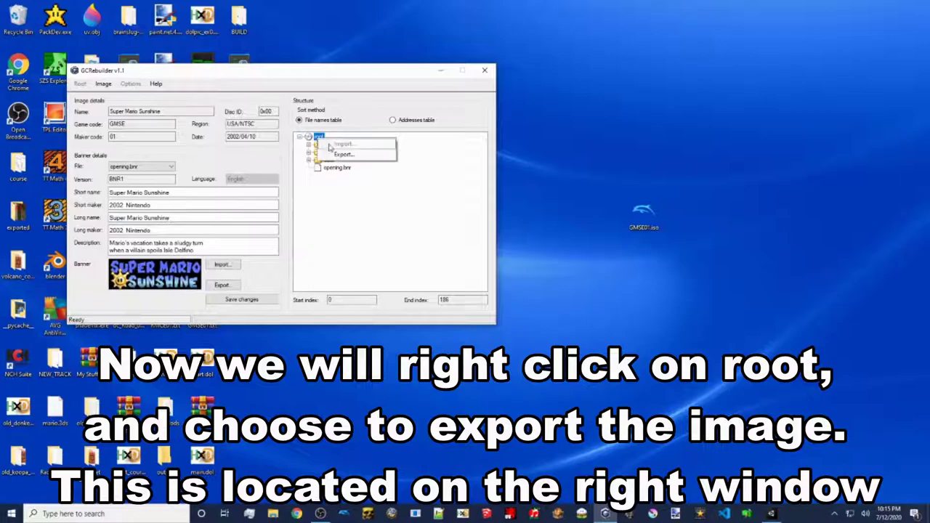
{"action": "left_click", "coordinate": [342, 154]}
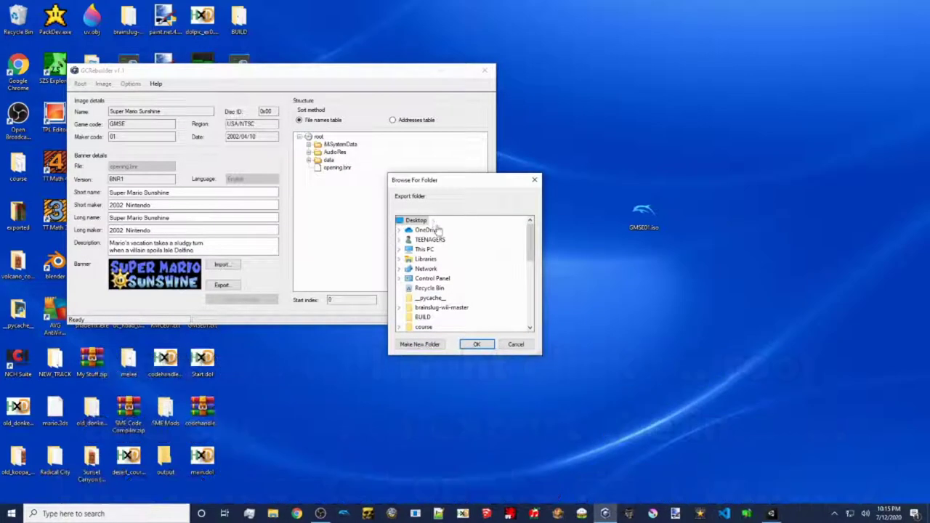
{"action": "left_click", "coordinate": [484, 348]}
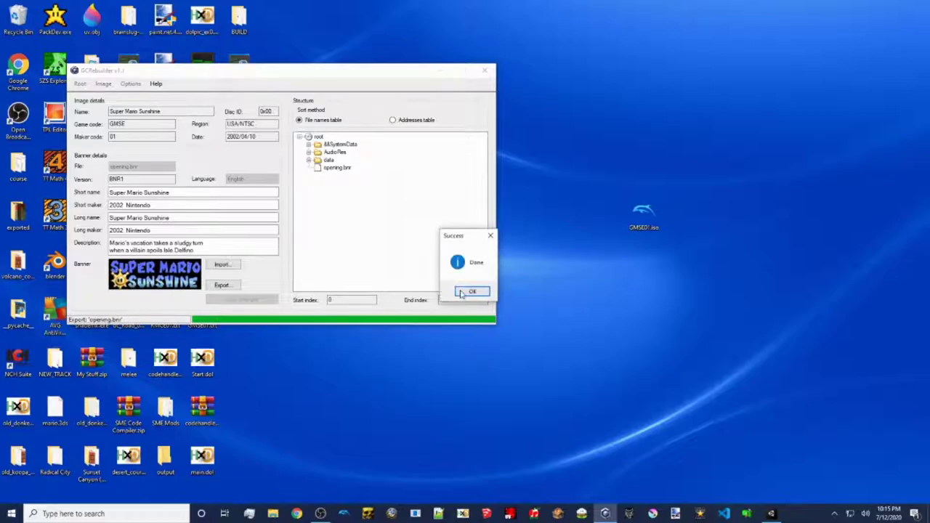
{"action": "left_click", "coordinate": [472, 291]}
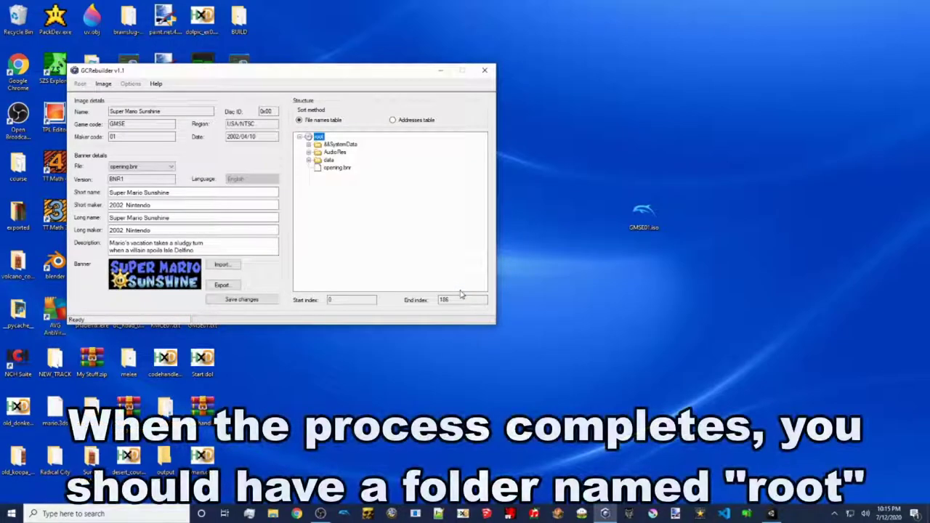
Place the exported root folder next to GMSE01.iso on the desktop, moving the GCRebuilder window out of the way.
{"action": "left_click_drag", "start_coordinate": [398, 68], "coordinate": [646, 264]}
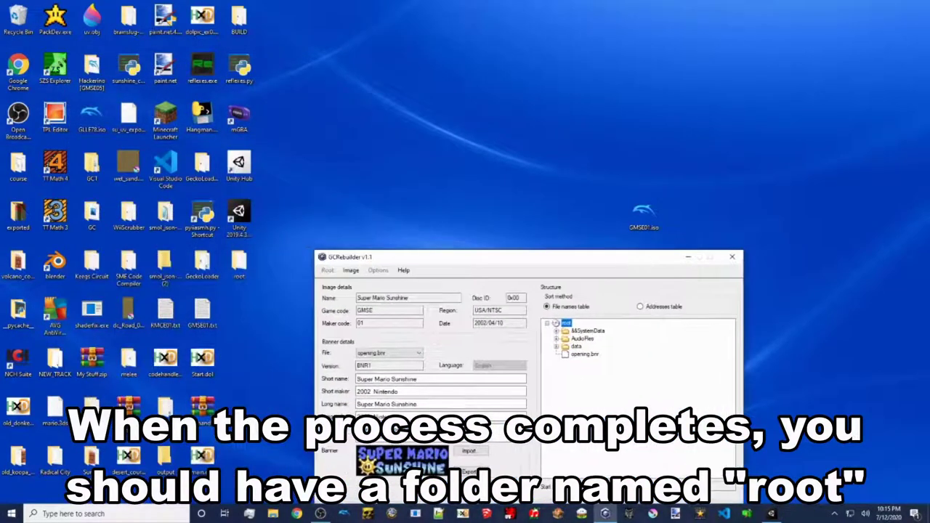
{"action": "left_click_drag", "start_coordinate": [239, 264], "coordinate": [602, 219]}
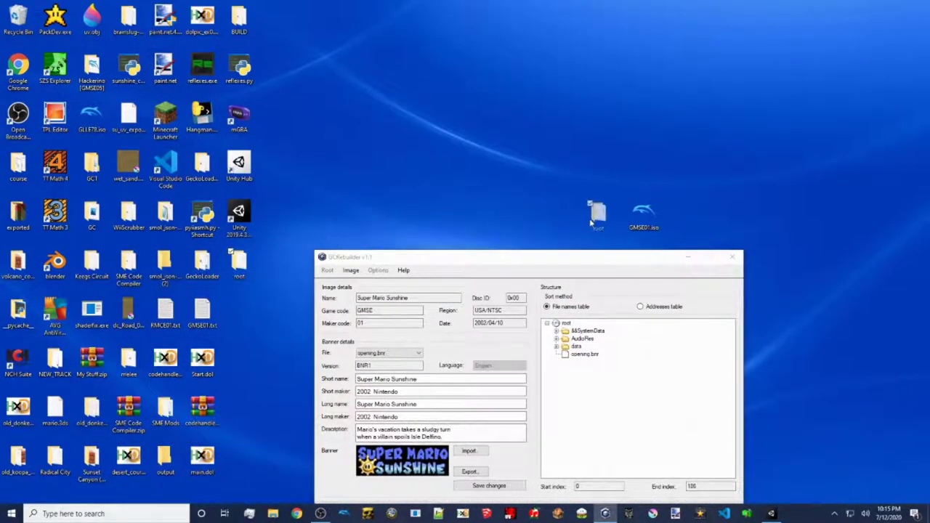
{"action": "left_click_drag", "start_coordinate": [581, 187], "coordinate": [558, 197]}
{"action": "left_click_drag", "start_coordinate": [539, 261], "coordinate": [282, 136]}
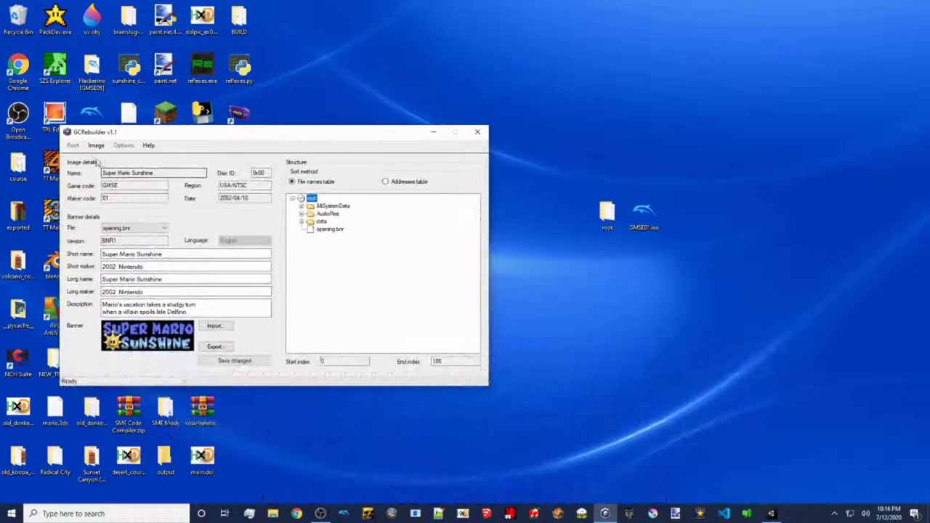
Close the opened image and enable the options "Modify system files" and "Do not use 'game.toc'".
{"action": "left_click", "coordinate": [96, 146]}
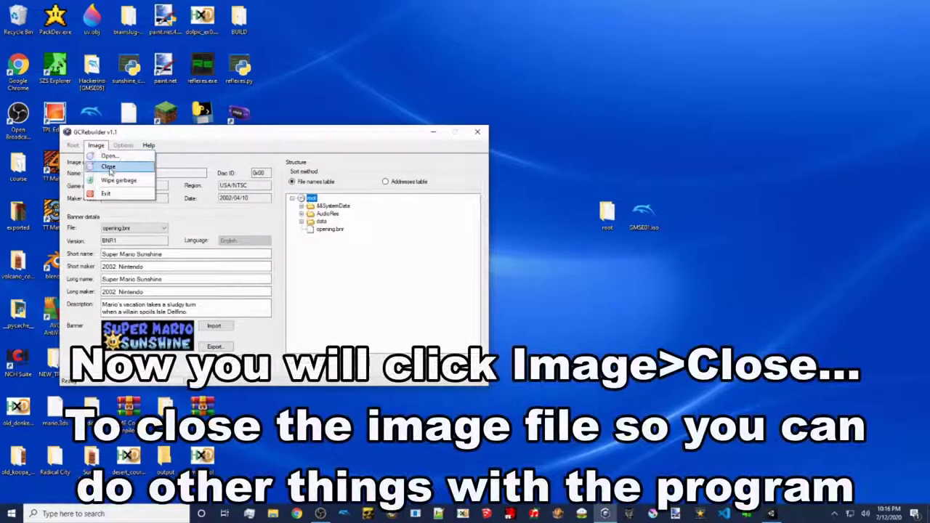
{"action": "left_click", "coordinate": [109, 167]}
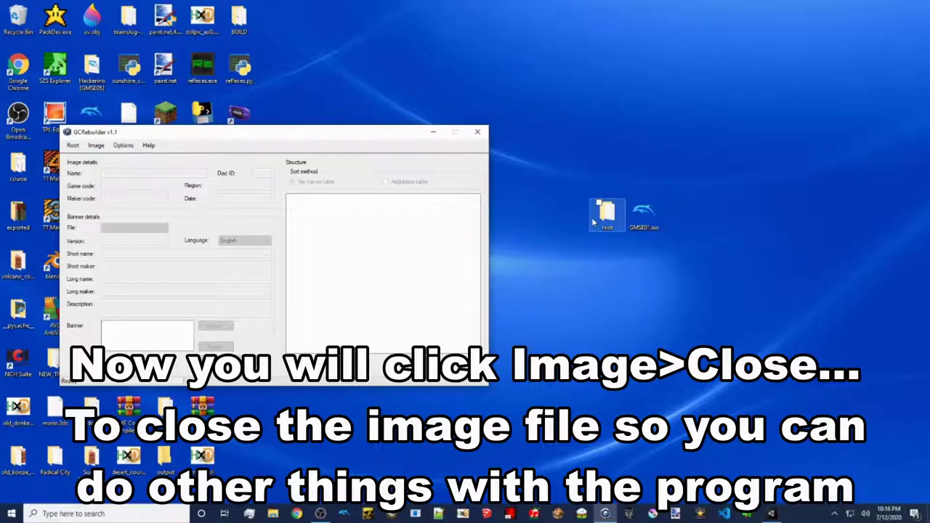
{"action": "left_click", "coordinate": [123, 146]}
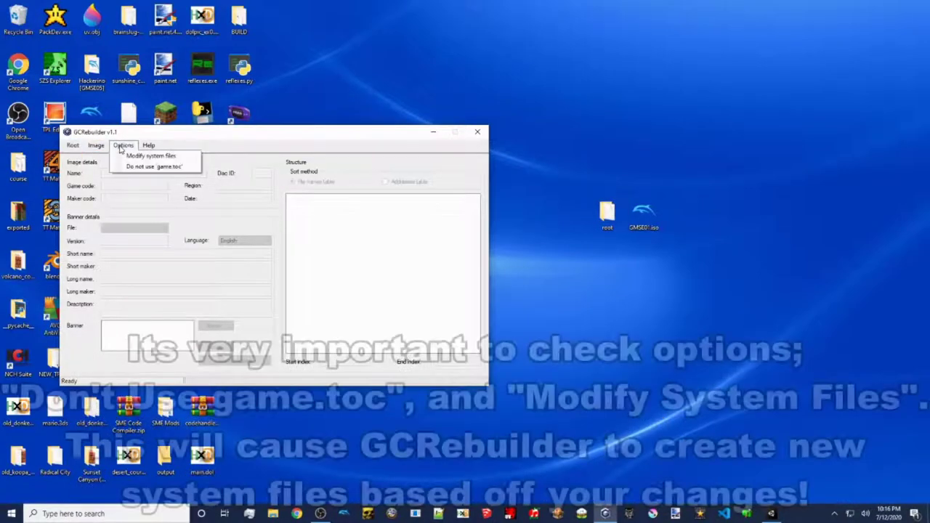
{"action": "left_click", "coordinate": [145, 156]}
{"action": "left_click", "coordinate": [123, 145]}
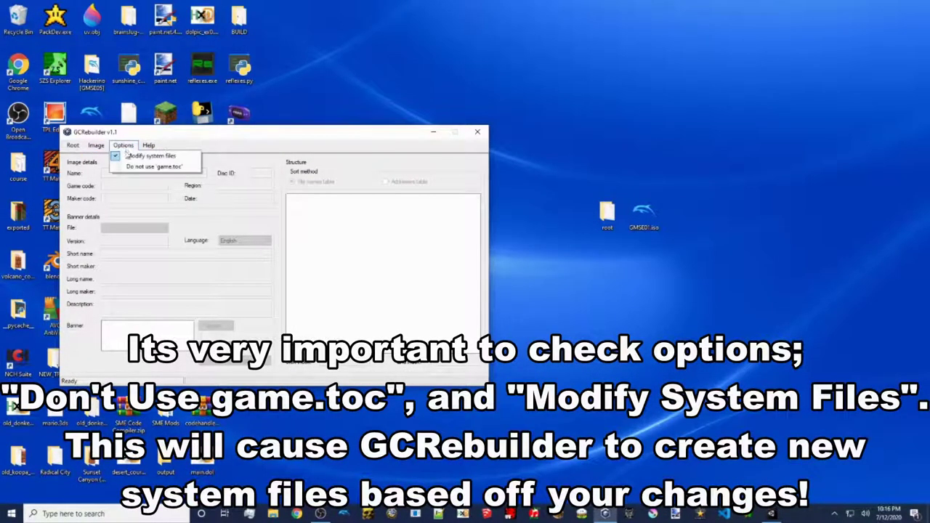
{"action": "left_click", "coordinate": [128, 167]}
Open the extracted root folder on the Desktop as the root in GCRebuilder.
{"action": "left_click", "coordinate": [75, 148]}
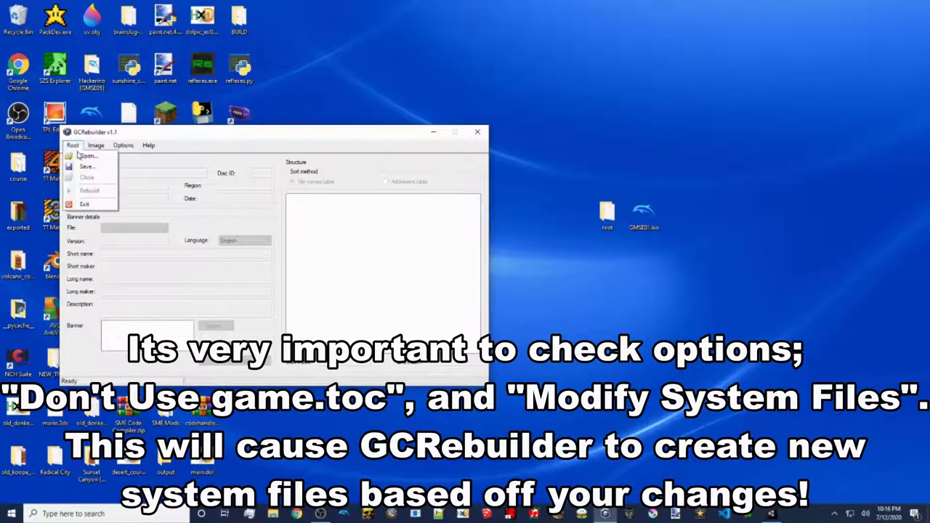
{"action": "left_click", "coordinate": [83, 157]}
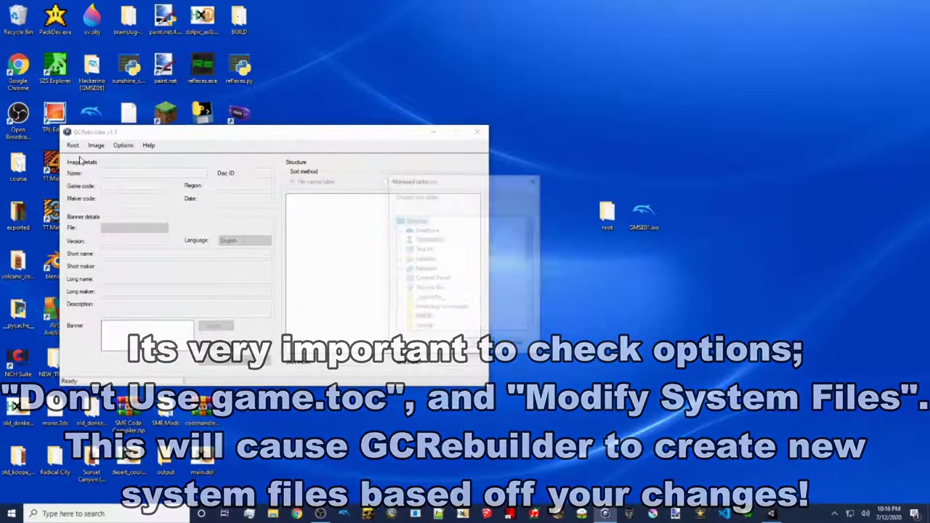
{"action": "left_click", "coordinate": [425, 250]}
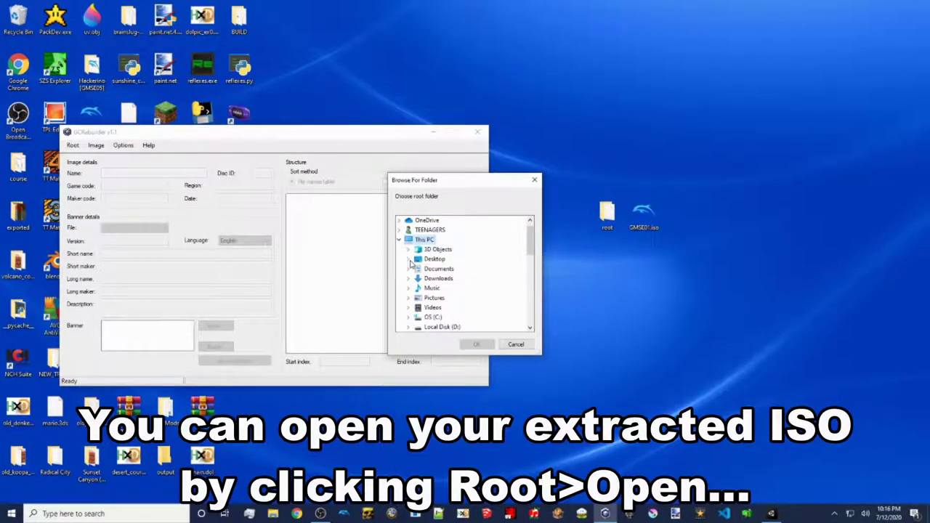
{"action": "left_click", "coordinate": [410, 260]}
{"action": "scroll", "coordinate": [457, 298], "scroll_direction": "down", "scroll_amount": 5}
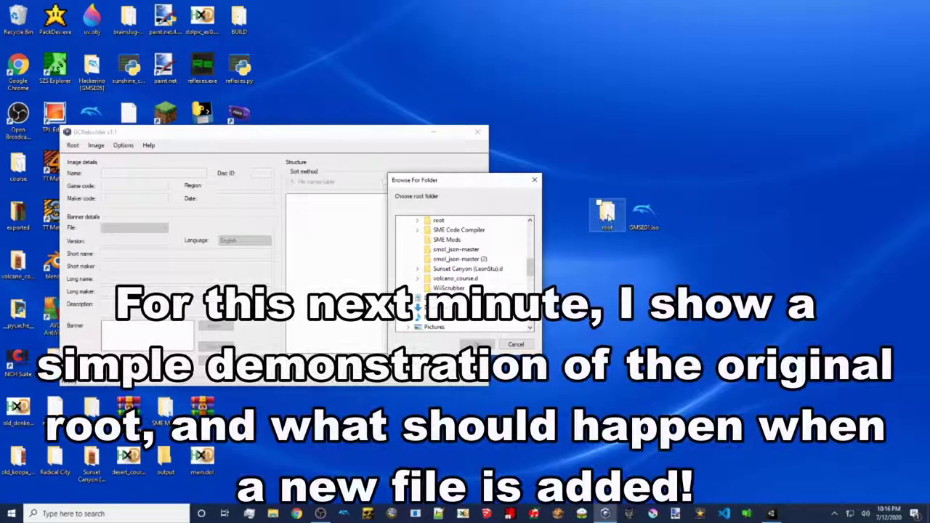
{"action": "left_click", "coordinate": [437, 221]}
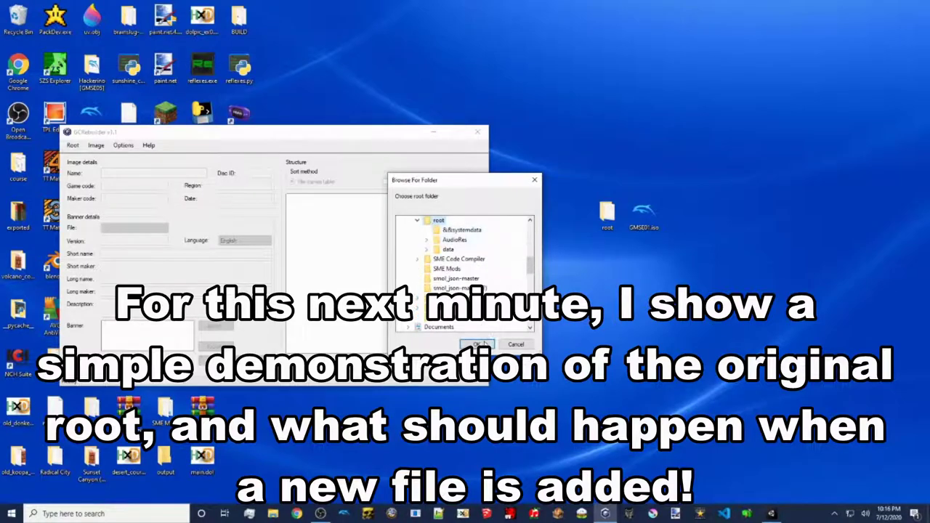
{"action": "left_click", "coordinate": [481, 345]}
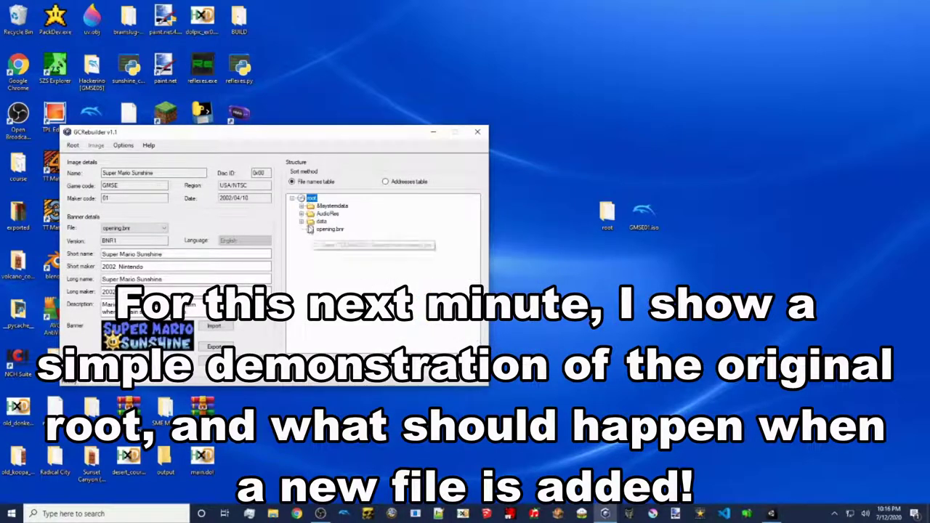
Examine the original files inside the data and scene folders of the structure tree, and close the root.
{"action": "left_click", "coordinate": [302, 223]}
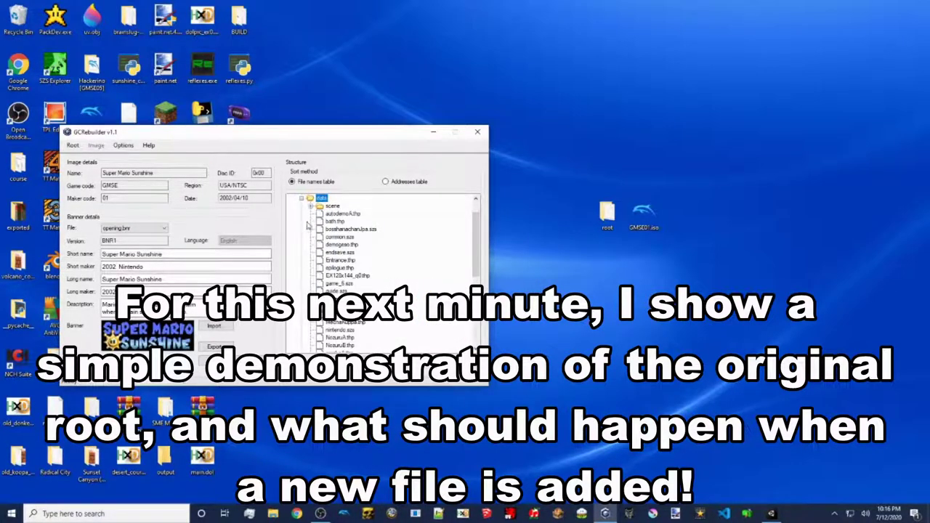
{"action": "left_click", "coordinate": [311, 206]}
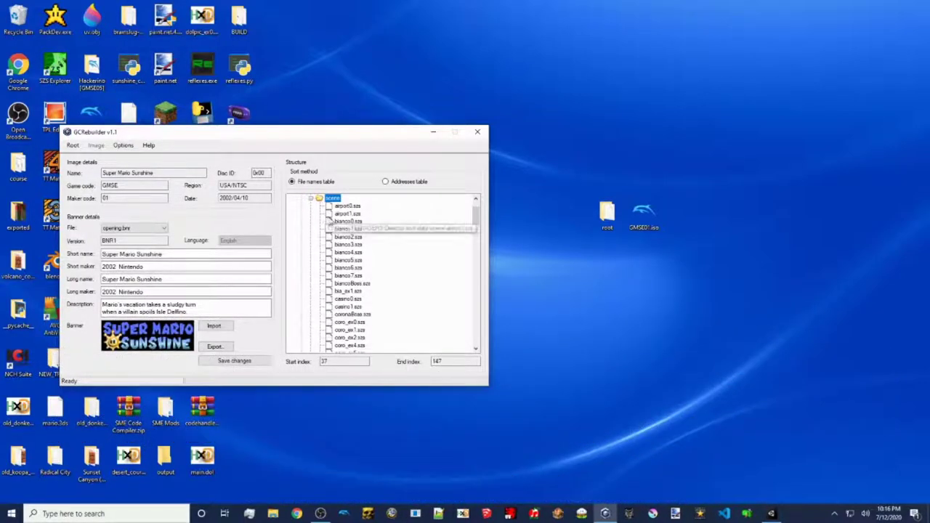
{"action": "scroll", "coordinate": [367, 269], "scroll_direction": "down", "scroll_amount": 7}
{"action": "scroll", "coordinate": [367, 269], "scroll_direction": "down", "scroll_amount": 10}
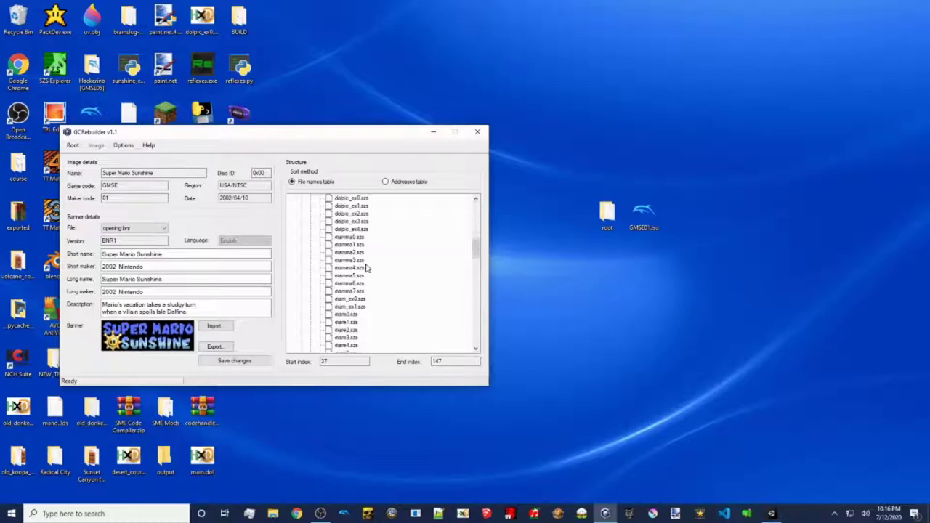
{"action": "scroll", "coordinate": [362, 269], "scroll_direction": "down", "scroll_amount": 3}
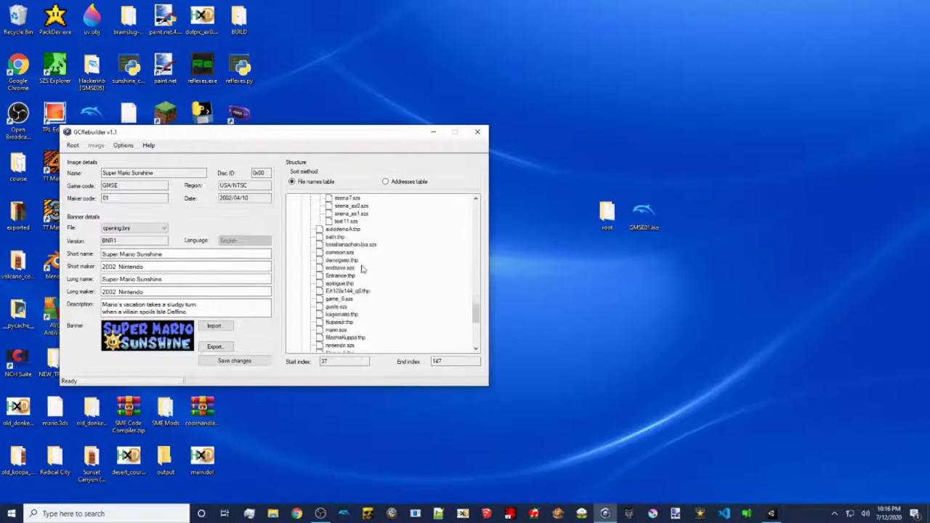
{"action": "left_click", "coordinate": [73, 146]}
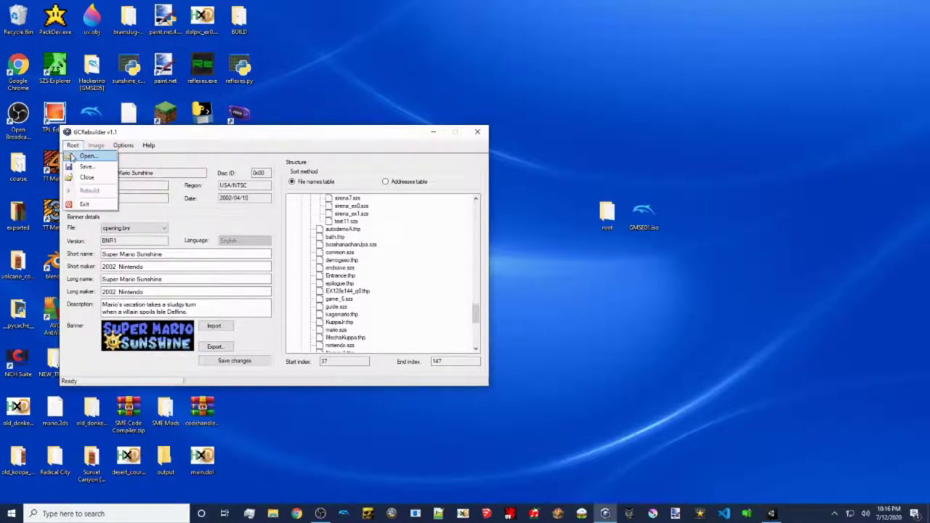
{"action": "left_click", "coordinate": [86, 179]}
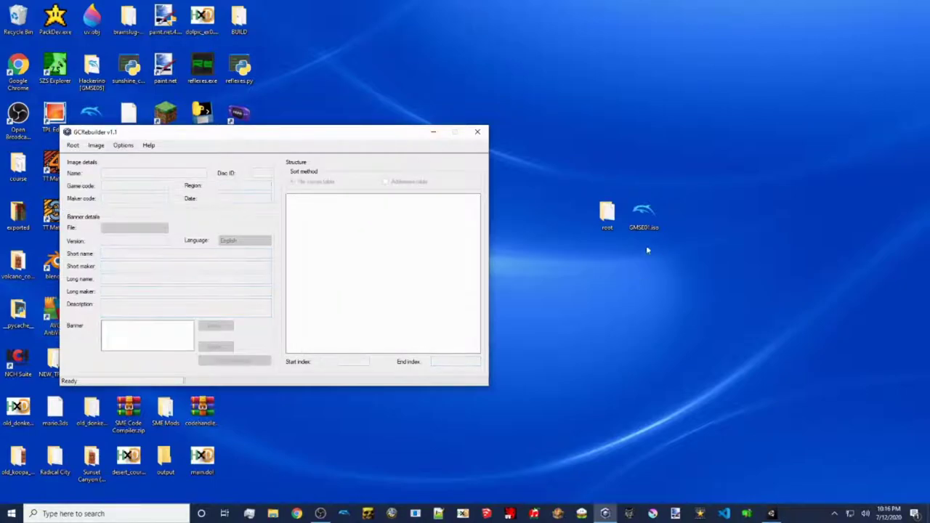
Open the scene folder inside the data folder of the extracted root on the desktop.
{"action": "left_click", "coordinate": [612, 227]}
{"action": "double_click", "coordinate": [613, 228]}
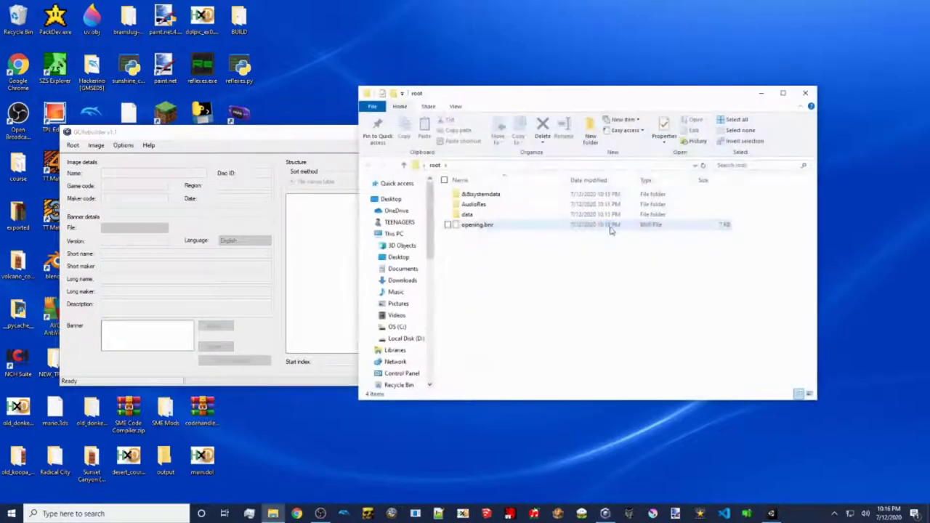
{"action": "double_click", "coordinate": [469, 213]}
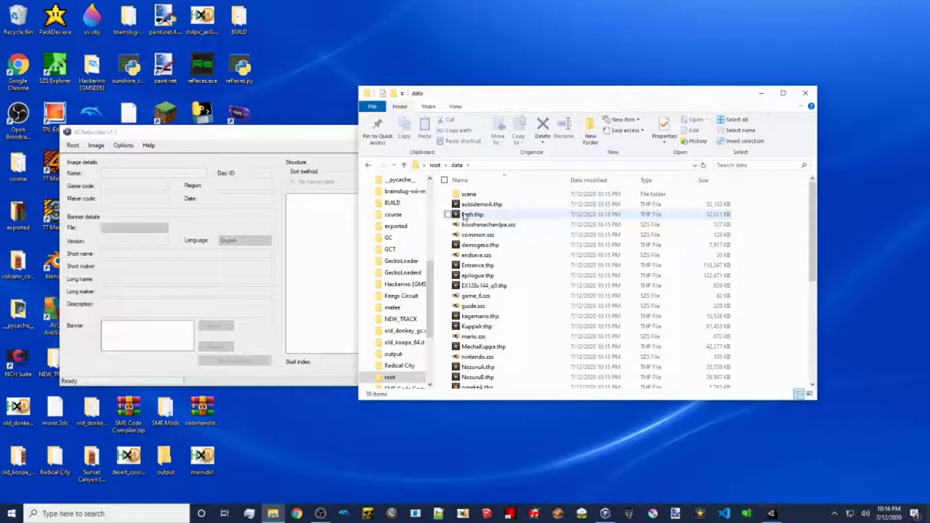
{"action": "double_click", "coordinate": [469, 194]}
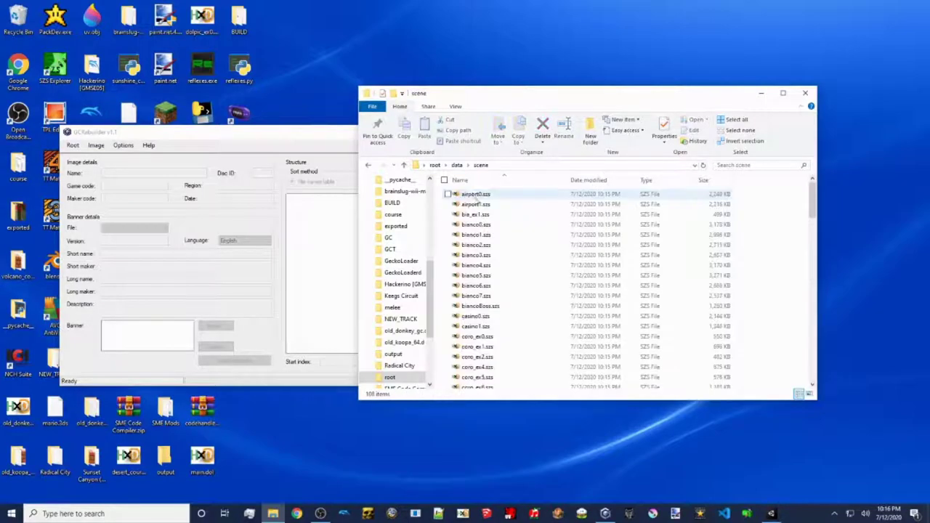
Create a new text document in the scene folder and rename it __ULTIMATE_TEST__.bin, accepting the extension change.
{"action": "right_click", "coordinate": [441, 275]}
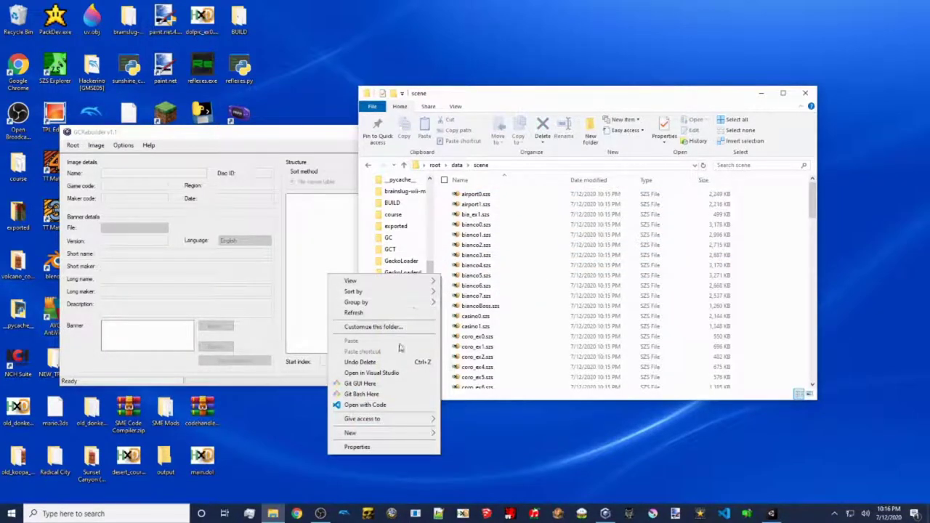
{"action": "mouse_move", "coordinate": [389, 439]}
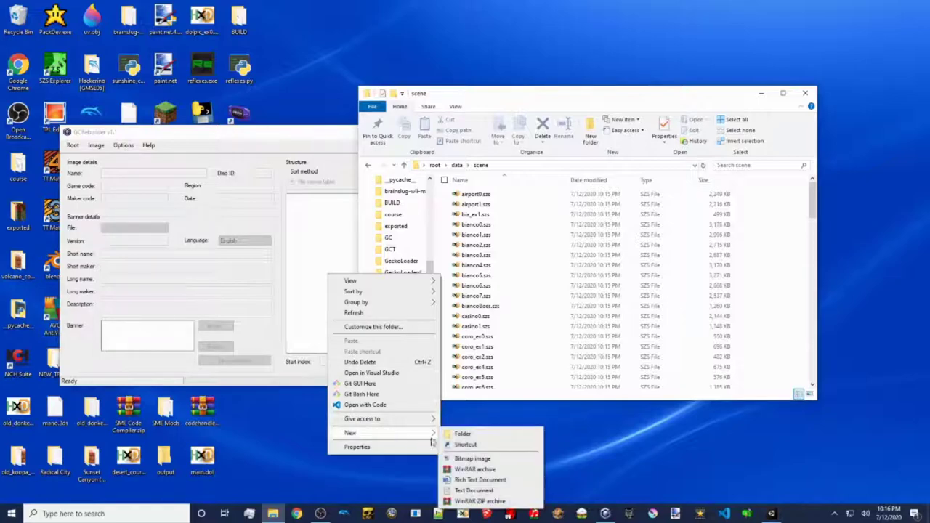
{"action": "left_click", "coordinate": [480, 490]}
{"action": "left_click_drag", "start_coordinate": [535, 191], "coordinate": [461, 191]}
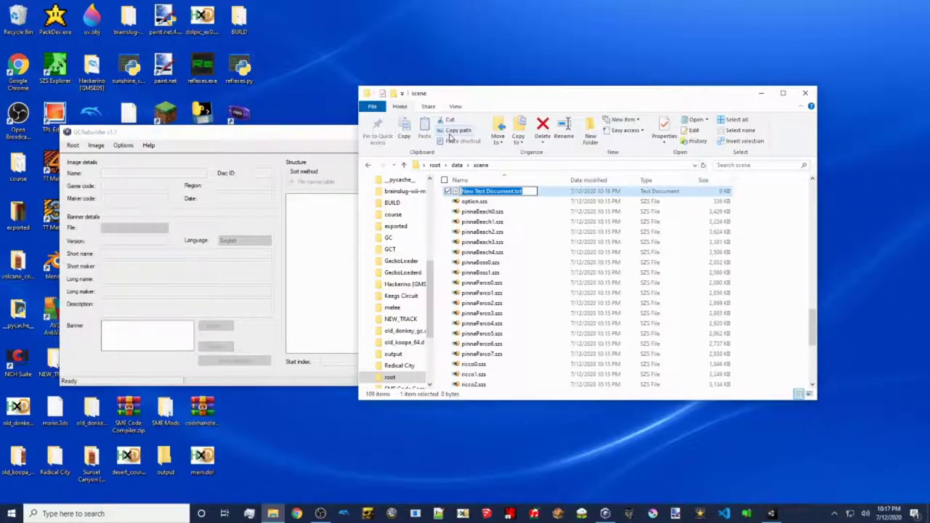
{"action": "type", "text": "d"}
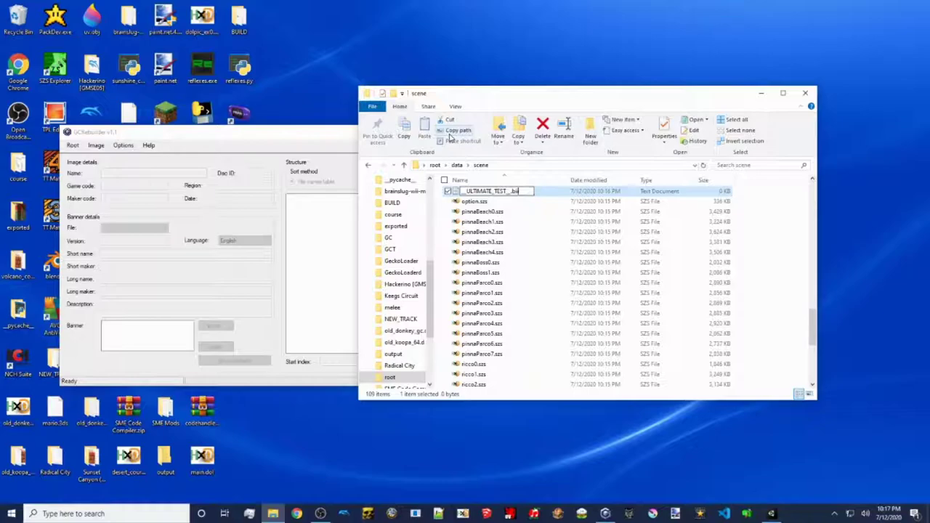
{"action": "key", "text": "Return"}
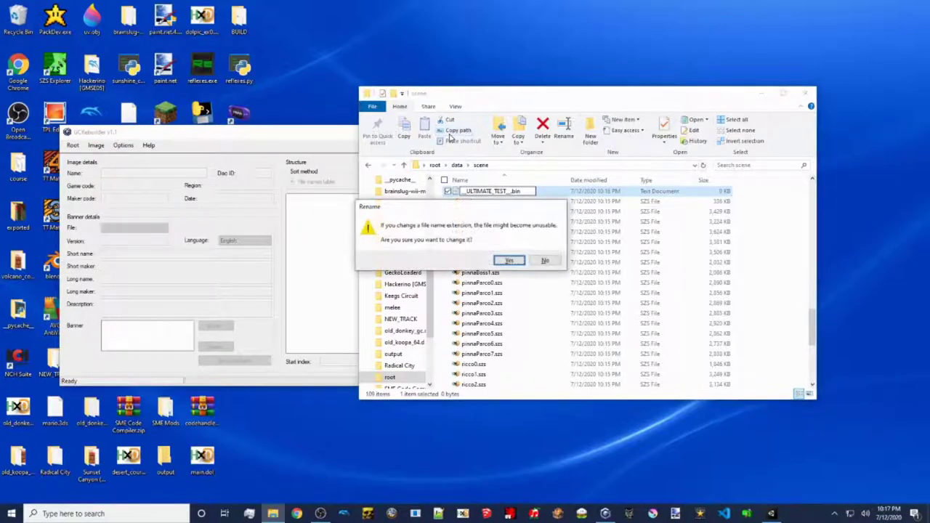
{"action": "left_click", "coordinate": [503, 262]}
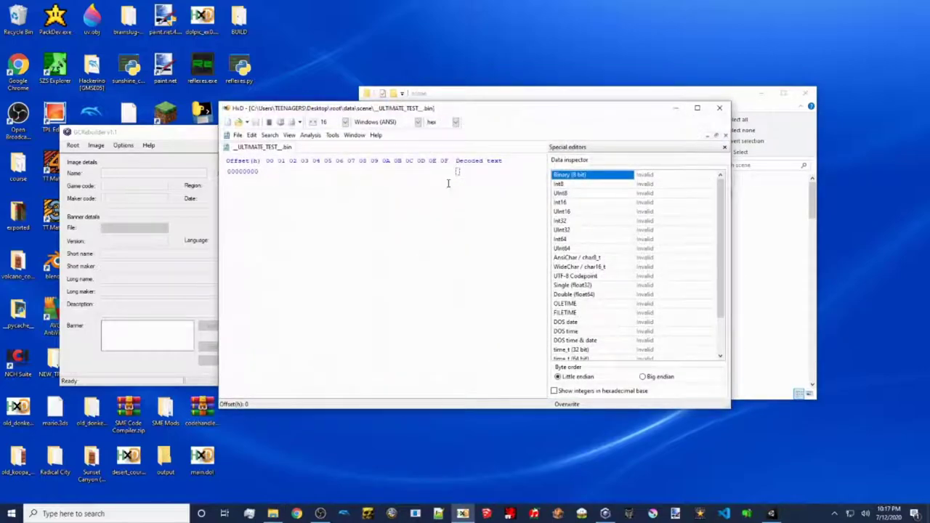
Write hex bytes beginning with DEADBE into __ULTIMATE_TEST__.bin in HxD, save the file and minimize the editor.
{"action": "type", "text": "DEADBE"}
{"action": "key", "text": "ctrl+s"}
{"action": "left_click", "coordinate": [676, 108]}
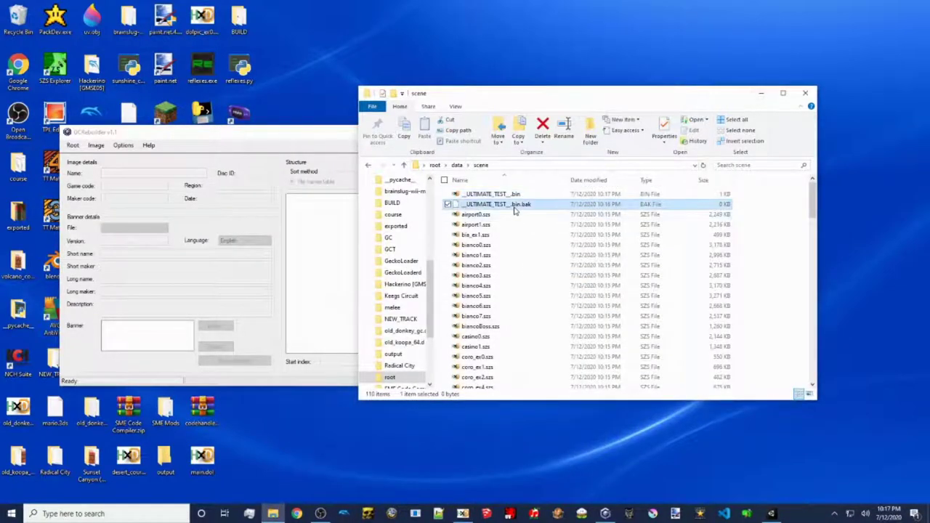
Delete the backup file __ULTIMATE_TEST__.bin.bak from the scene folder and close the folder window.
{"action": "right_click", "coordinate": [514, 207]}
{"action": "left_click", "coordinate": [405, 432]}
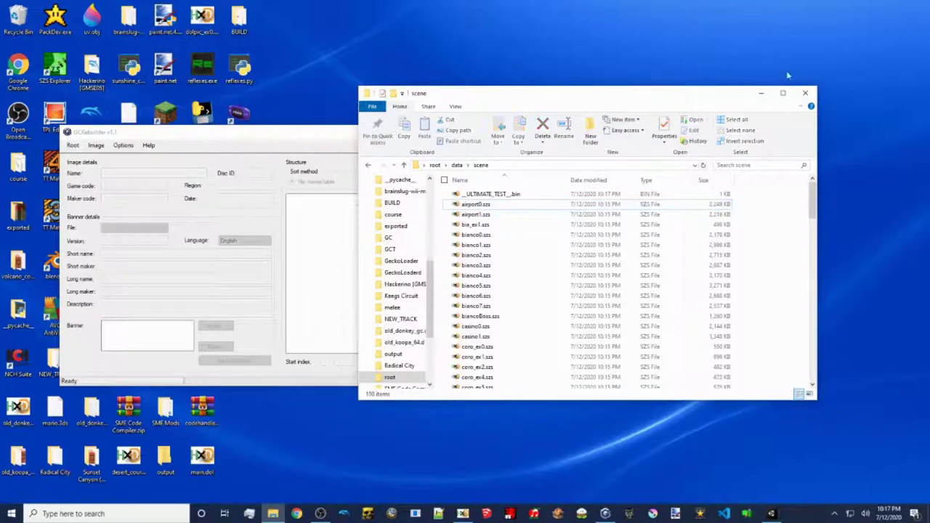
{"action": "left_click", "coordinate": [806, 93]}
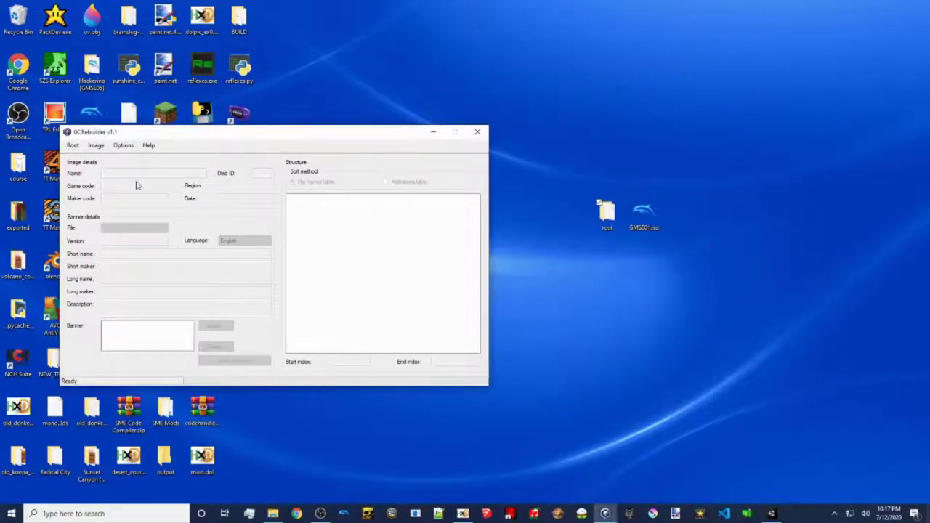
Reopen the extracted root folder as the root in GCRebuilder.
{"action": "left_click", "coordinate": [72, 146]}
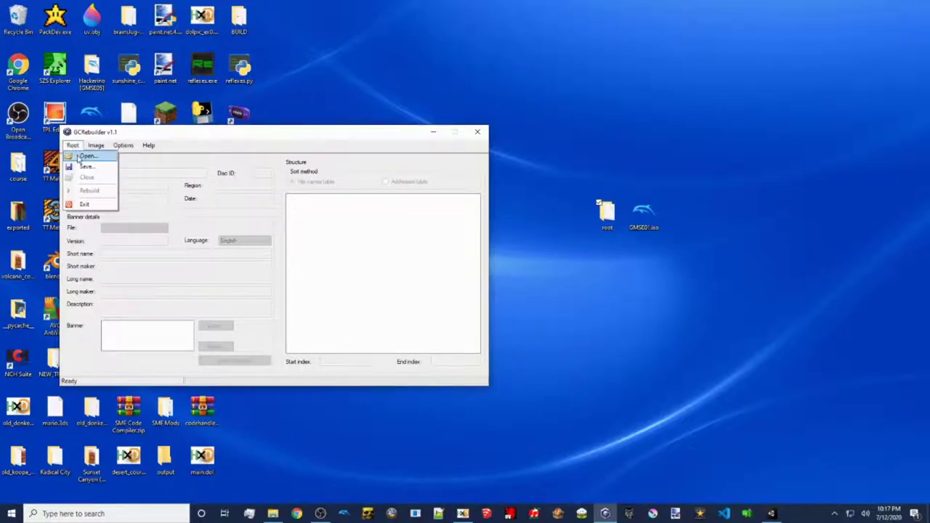
{"action": "left_click", "coordinate": [77, 156]}
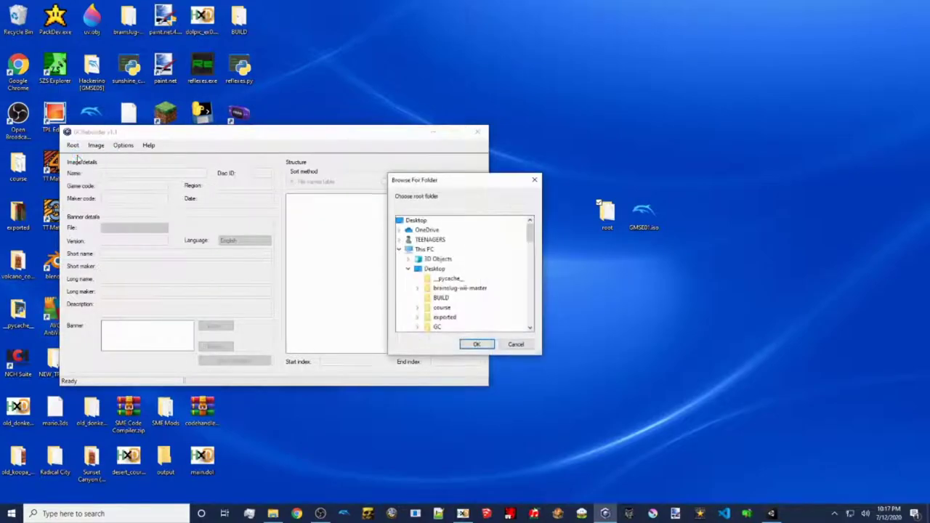
{"action": "left_click", "coordinate": [477, 345]}
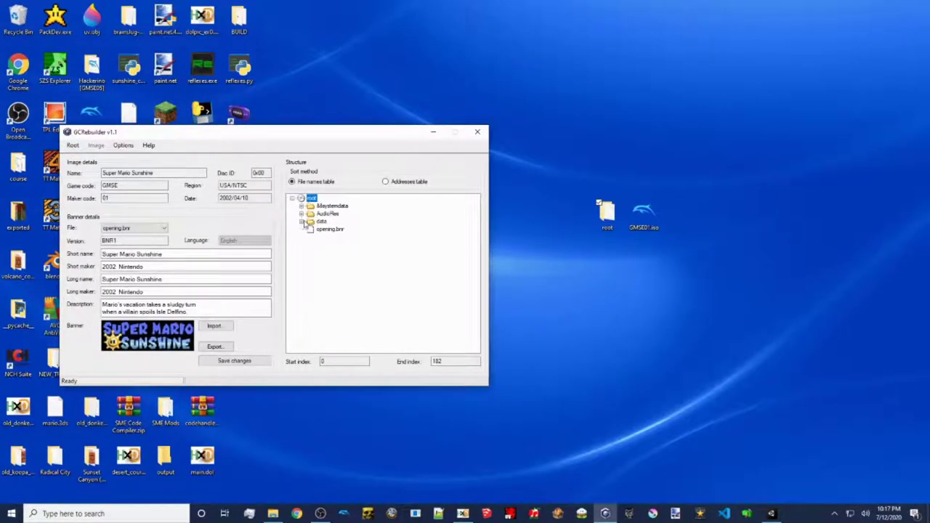
Locate and select __ULTIMATE_TEST__.bin in the data/scene folder of the structure tree.
{"action": "left_click", "coordinate": [303, 223]}
{"action": "left_click", "coordinate": [311, 208]}
{"action": "scroll", "coordinate": [367, 269], "scroll_direction": "down", "scroll_amount": 10}
{"action": "scroll", "coordinate": [367, 269], "scroll_direction": "down", "scroll_amount": 10}
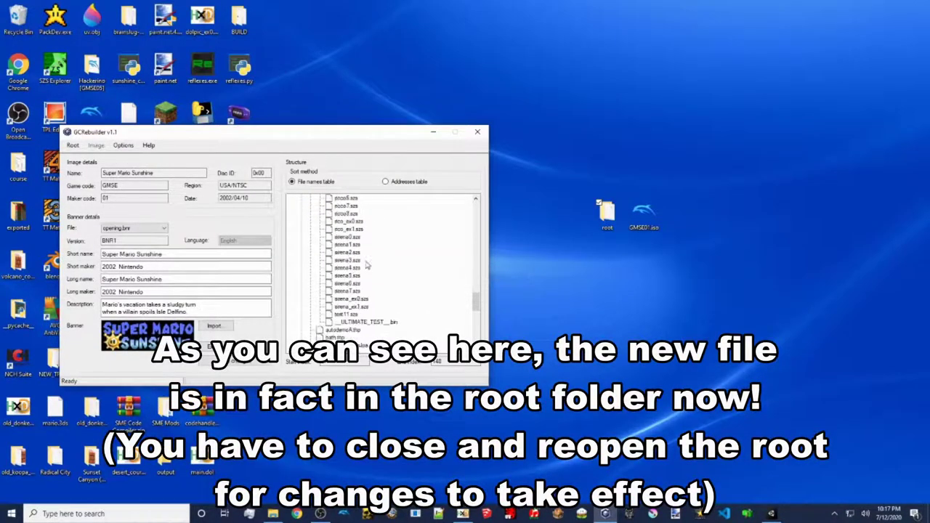
{"action": "left_click", "coordinate": [367, 275]}
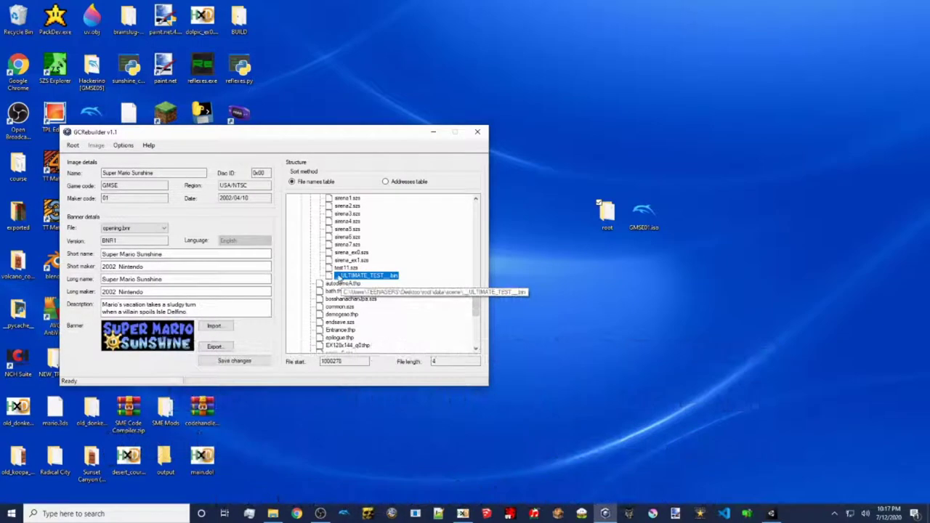
Check the states of the "Modify system files" and "Do not use 'game.toc'" options.
{"action": "left_click", "coordinate": [123, 145]}
{"action": "left_click", "coordinate": [123, 146]}
{"action": "left_click", "coordinate": [123, 145]}
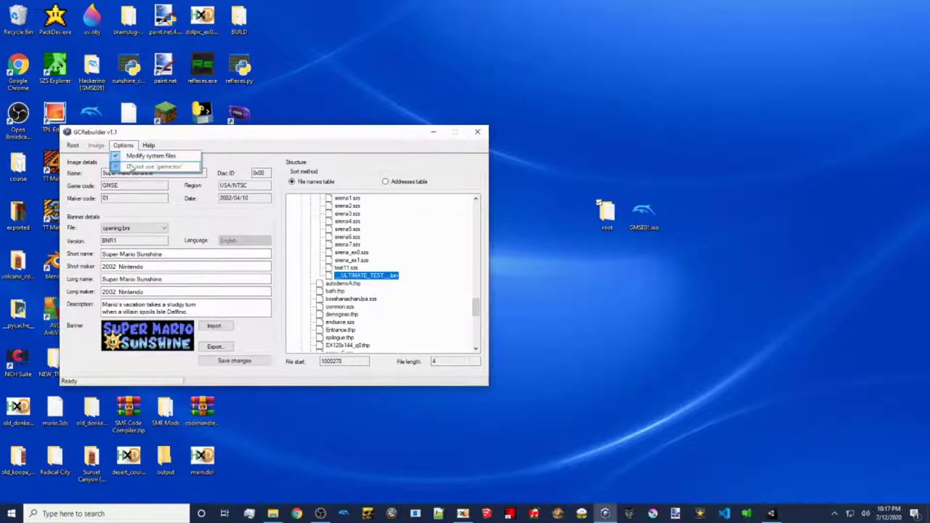
{"action": "left_click", "coordinate": [262, 138]}
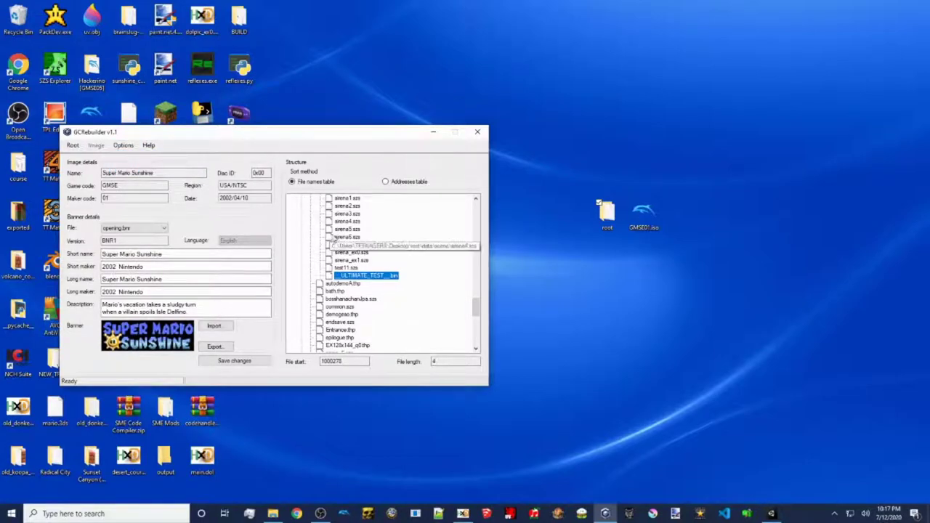
Collapse the data folder in the structure tree.
{"action": "scroll", "coordinate": [359, 227], "scroll_direction": "up", "scroll_amount": 6}
{"action": "scroll", "coordinate": [359, 228], "scroll_direction": "up", "scroll_amount": 10}
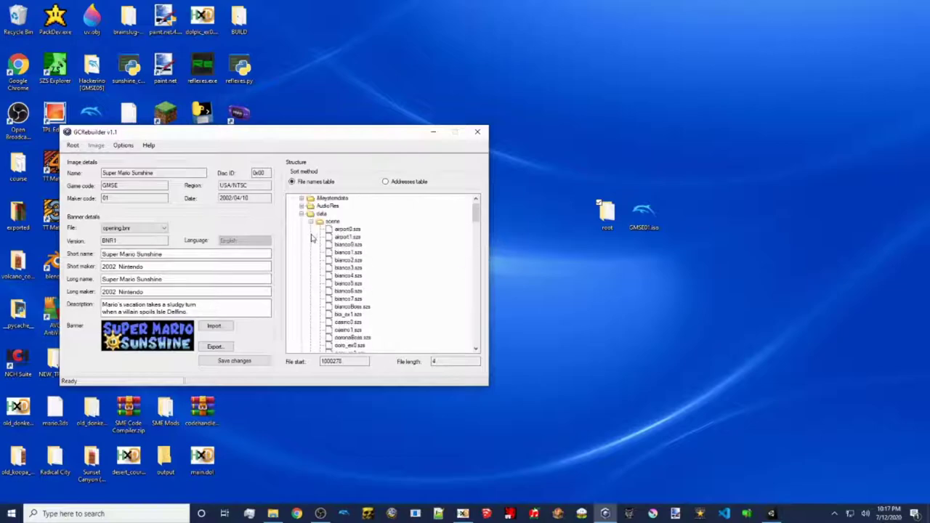
{"action": "left_click", "coordinate": [320, 213]}
{"action": "left_click", "coordinate": [301, 214]}
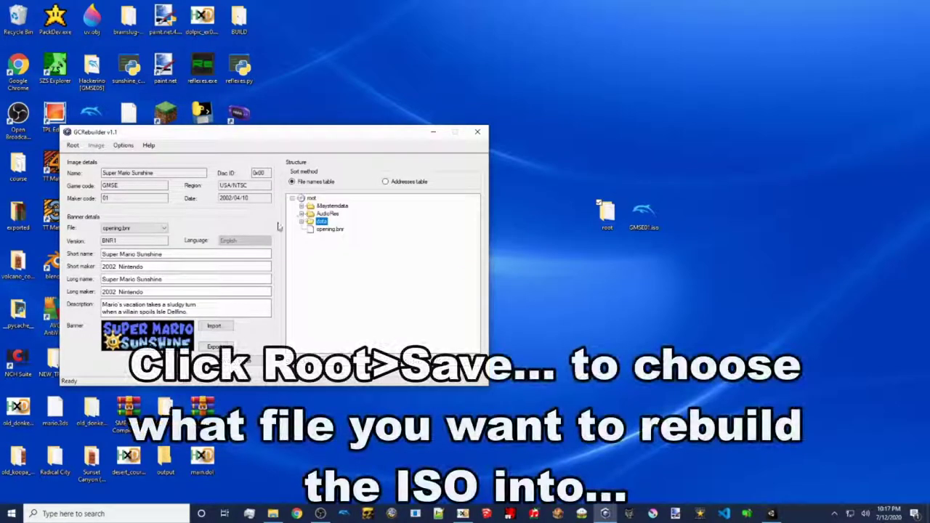
Set the rebuild's output image to a GameCube ISO named OURTEST.iso on the Desktop.
{"action": "left_click", "coordinate": [72, 144]}
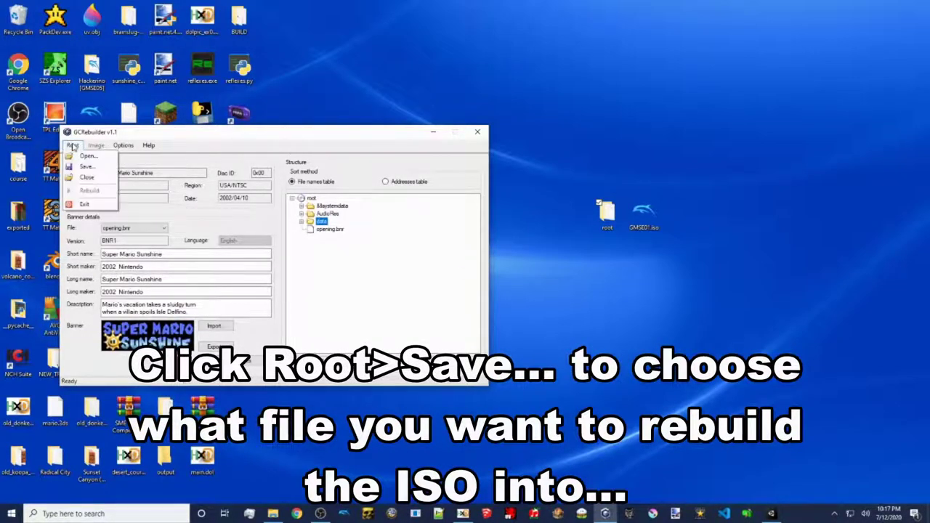
{"action": "left_click", "coordinate": [83, 166]}
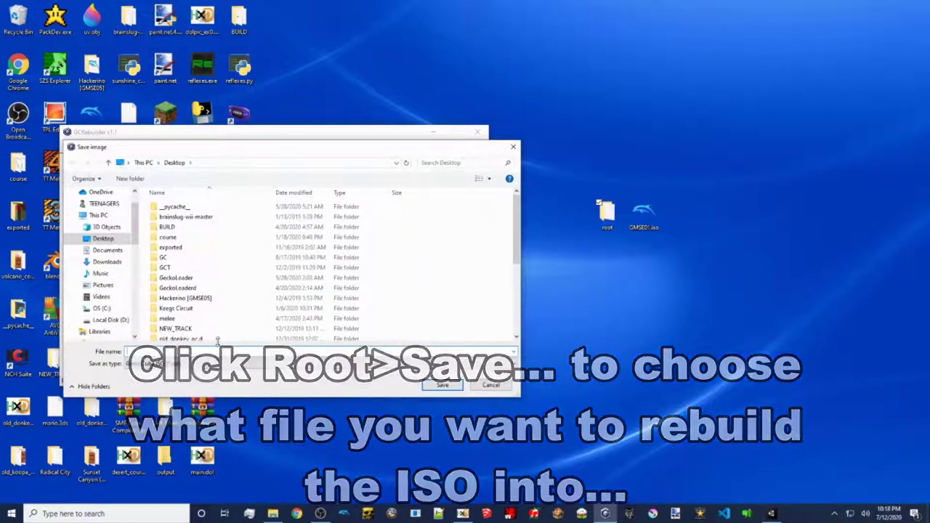
{"action": "type", "text": "OURTEST.iso"}
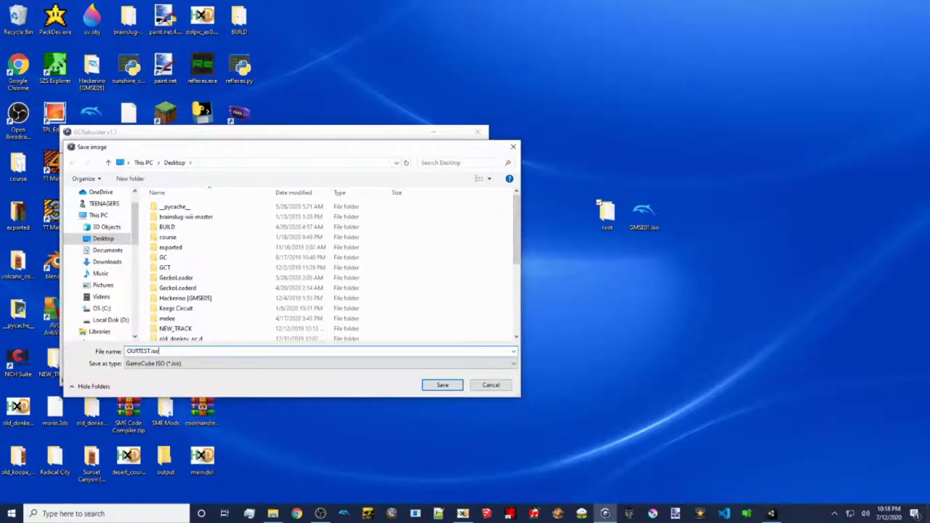
{"action": "left_click", "coordinate": [425, 386]}
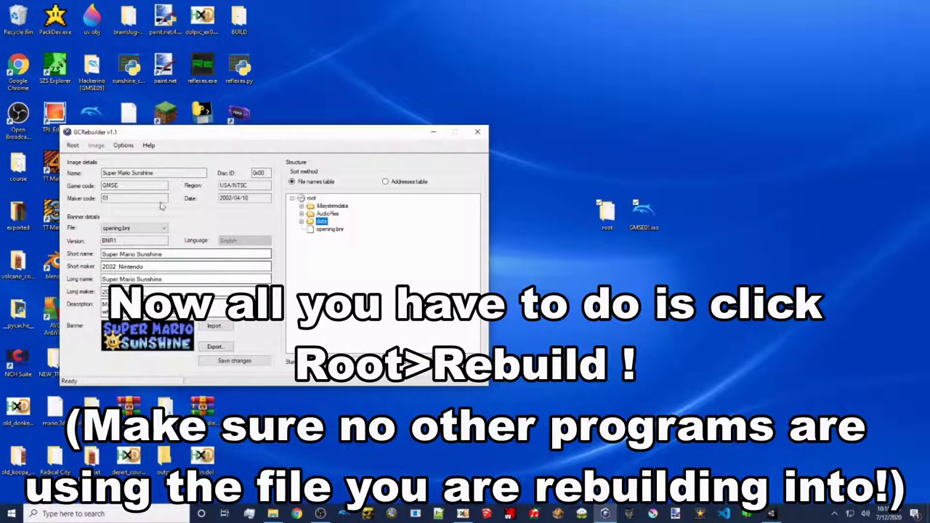
Rebuild the root into the chosen ISO image and dismiss the completion message.
{"action": "left_click", "coordinate": [73, 145]}
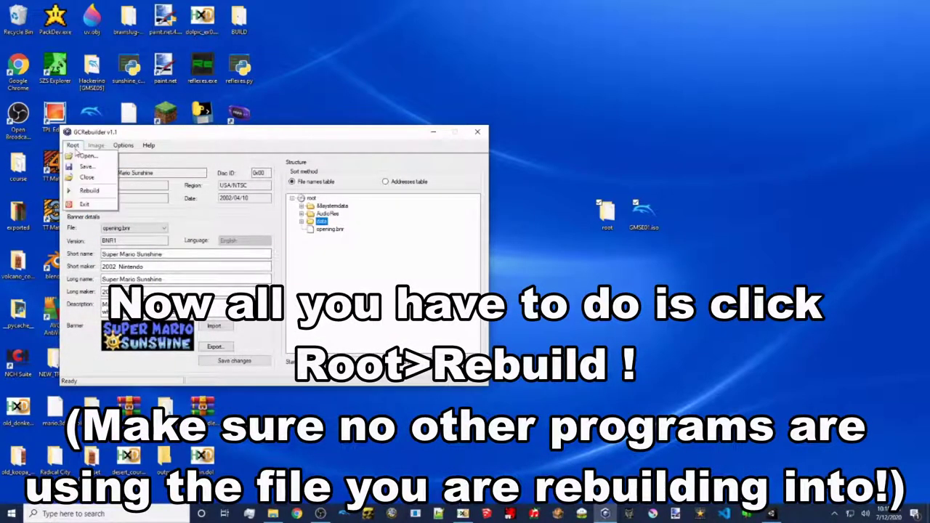
{"action": "left_click", "coordinate": [90, 190]}
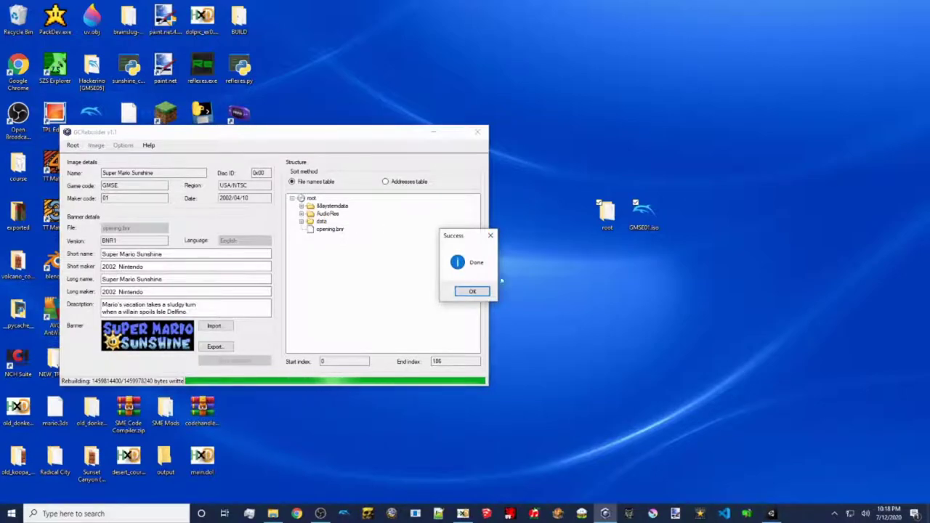
{"action": "left_click", "coordinate": [473, 291]}
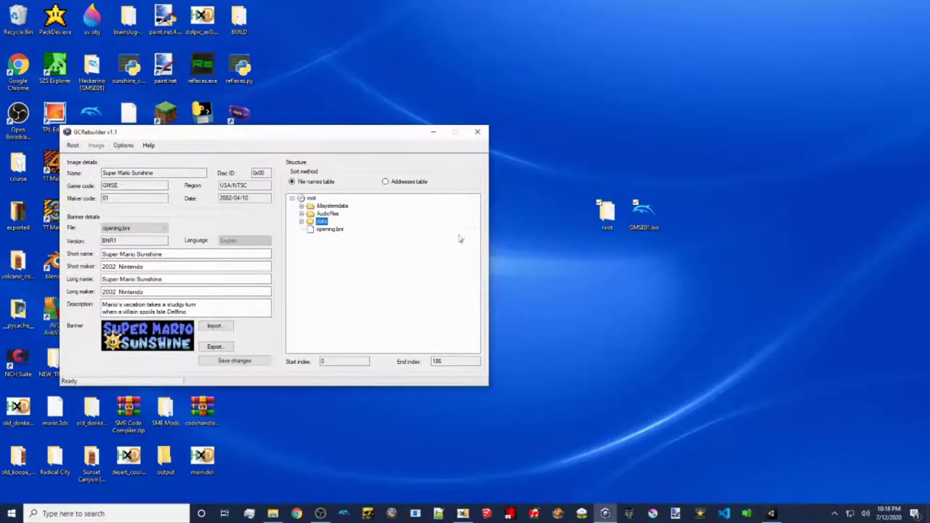
Minimize GCRebuilder, move OURTEST.iso to an empty area of the desktop, and test-run it in Dolphin.
{"action": "left_click", "coordinate": [433, 133]}
{"action": "left_click_drag", "start_coordinate": [239, 260], "coordinate": [518, 275]}
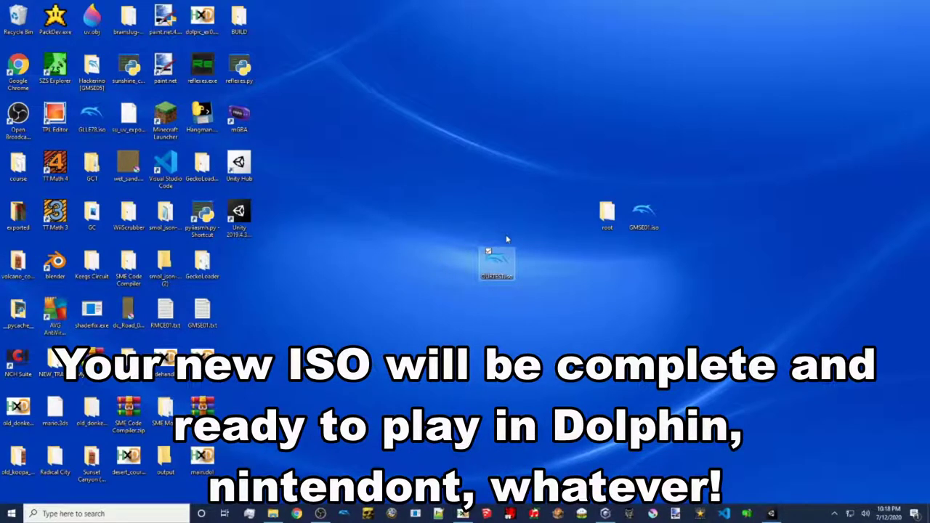
{"action": "double_click", "coordinate": [500, 276]}
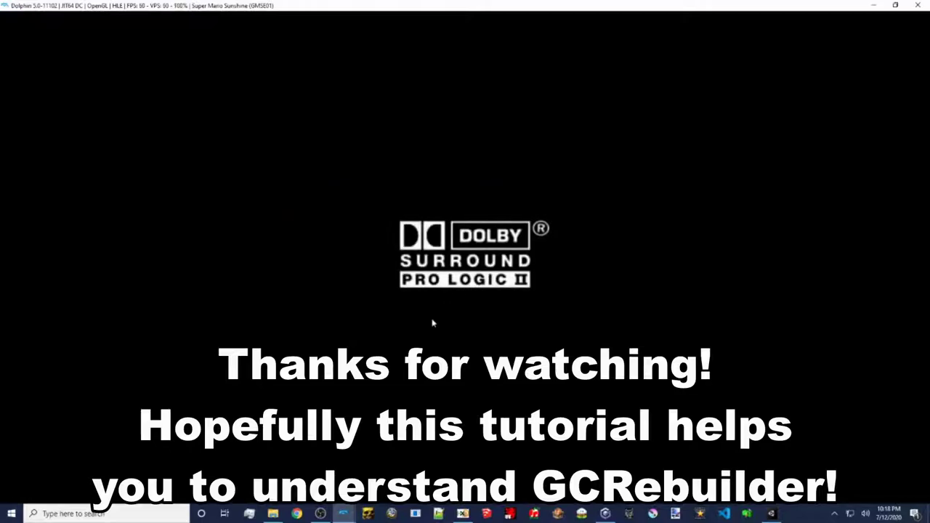
{"action": "left_click", "coordinate": [915, 8]}
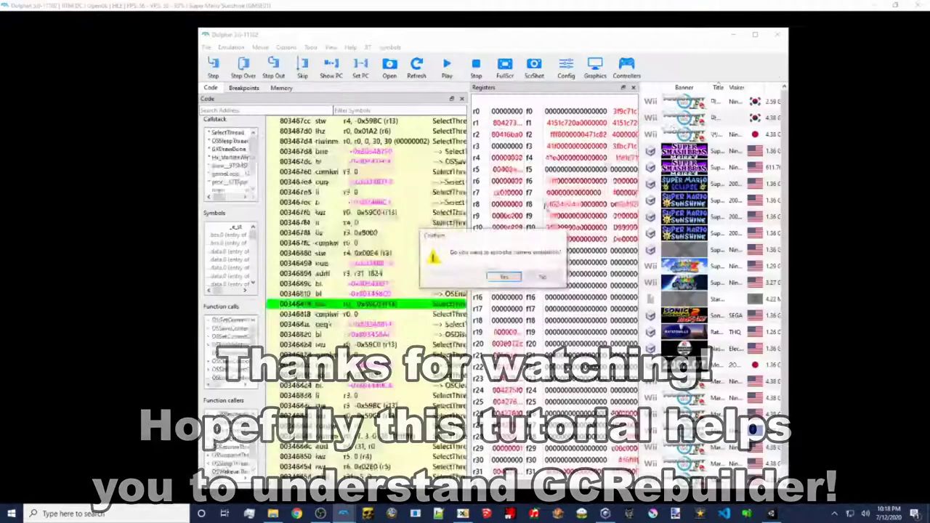